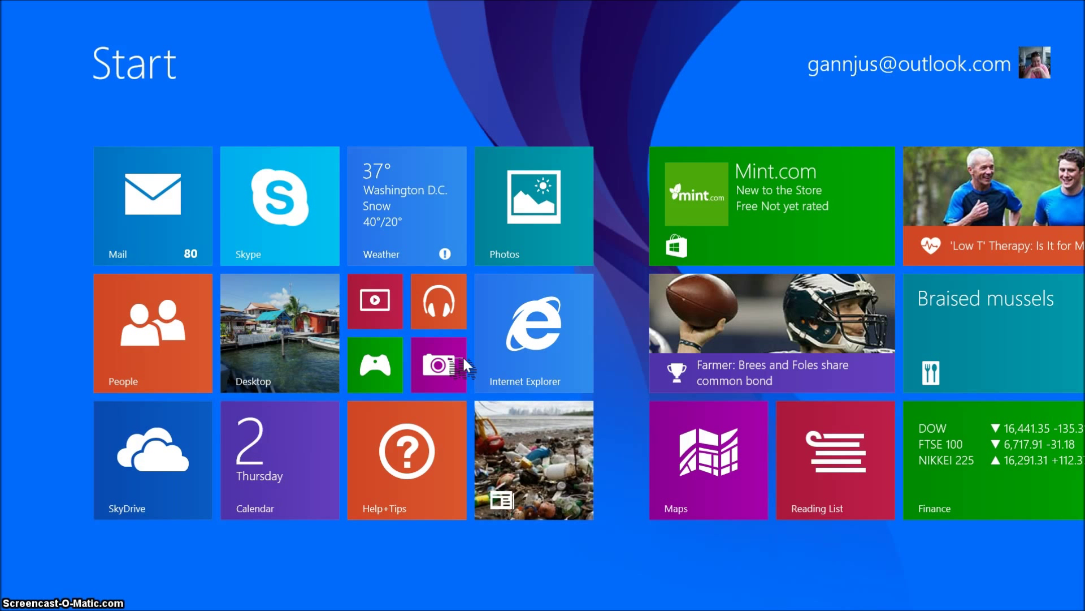
click(582, 321)
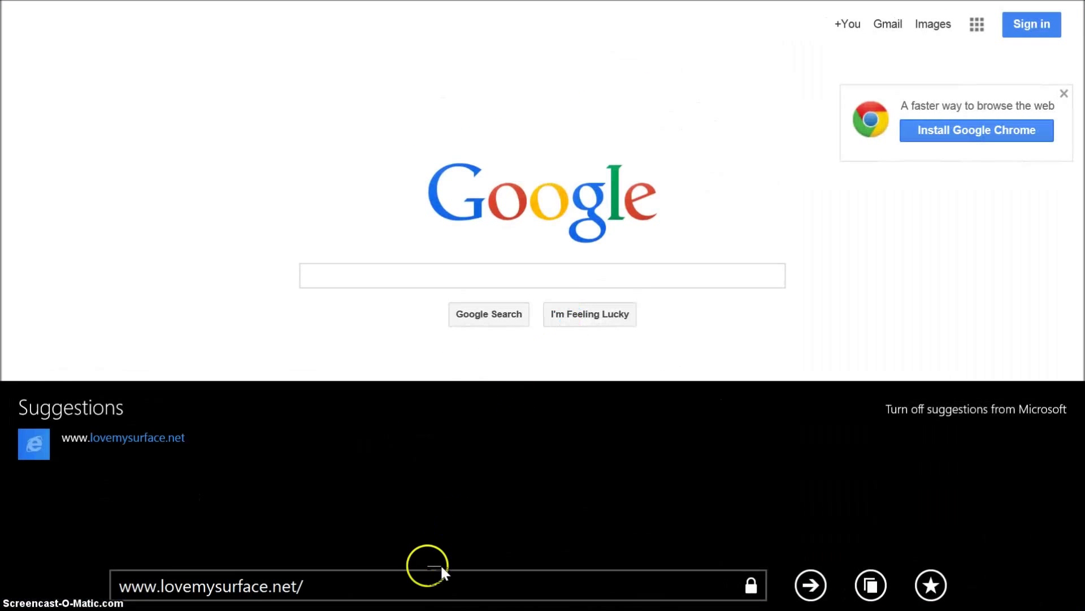
click(412, 589)
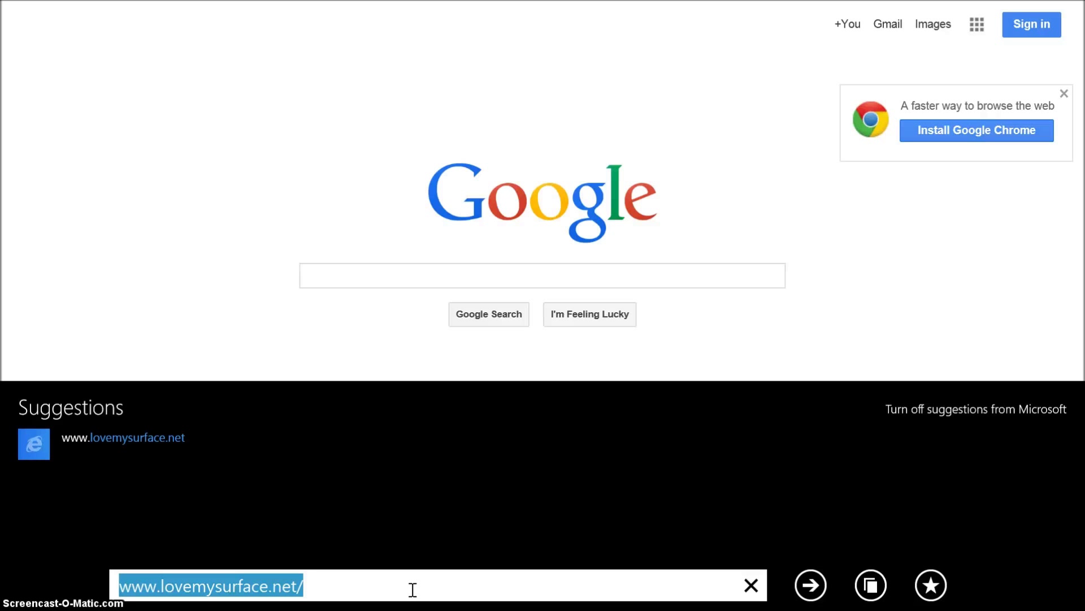
text(www.google.com/)
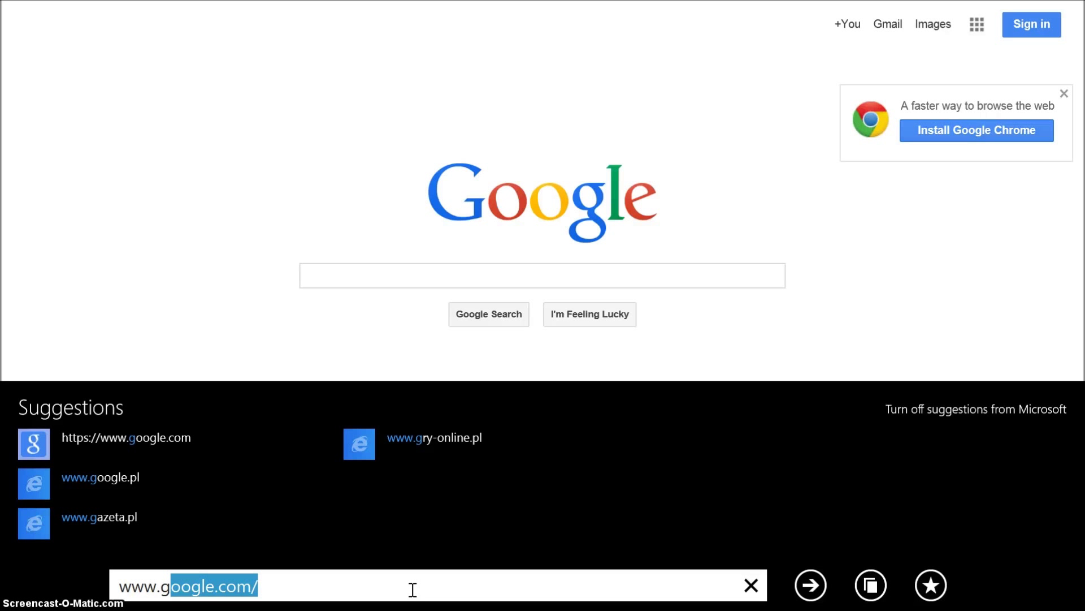
key(Return)
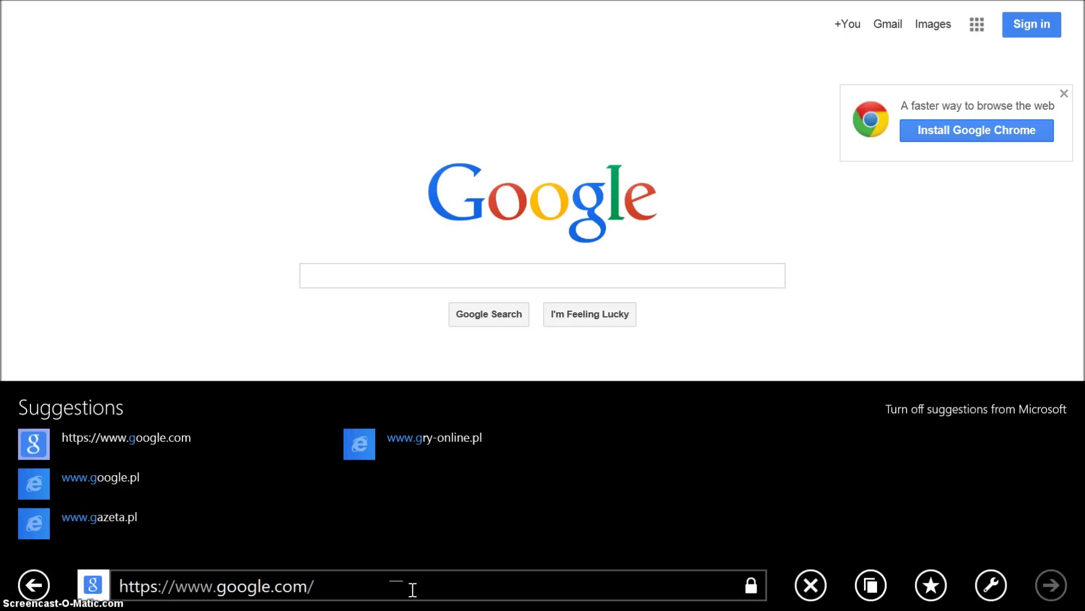
click(413, 590)
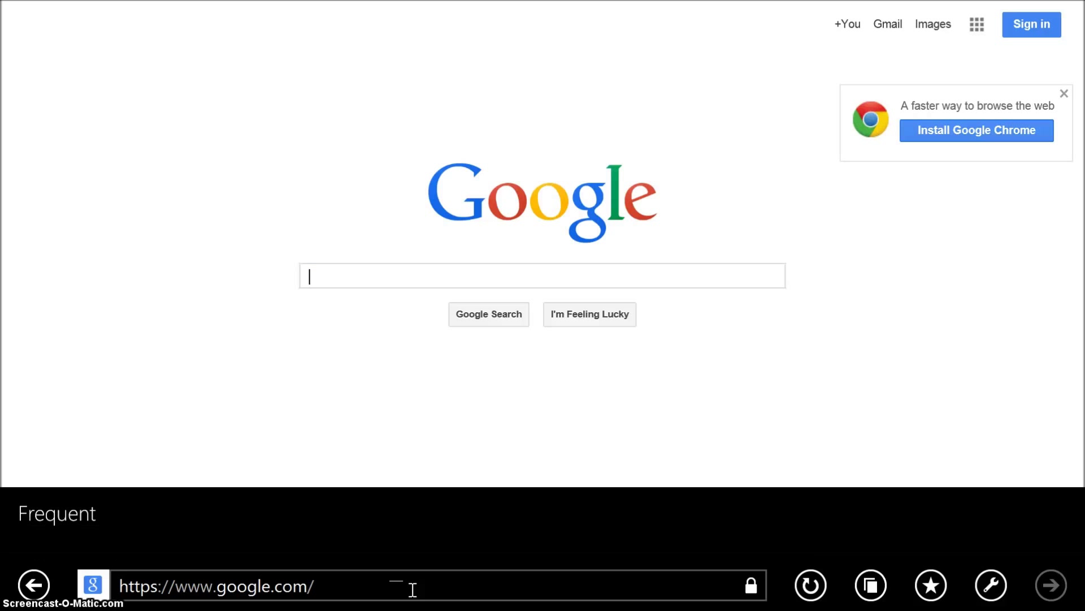
text(www.lovemysurface.net/)
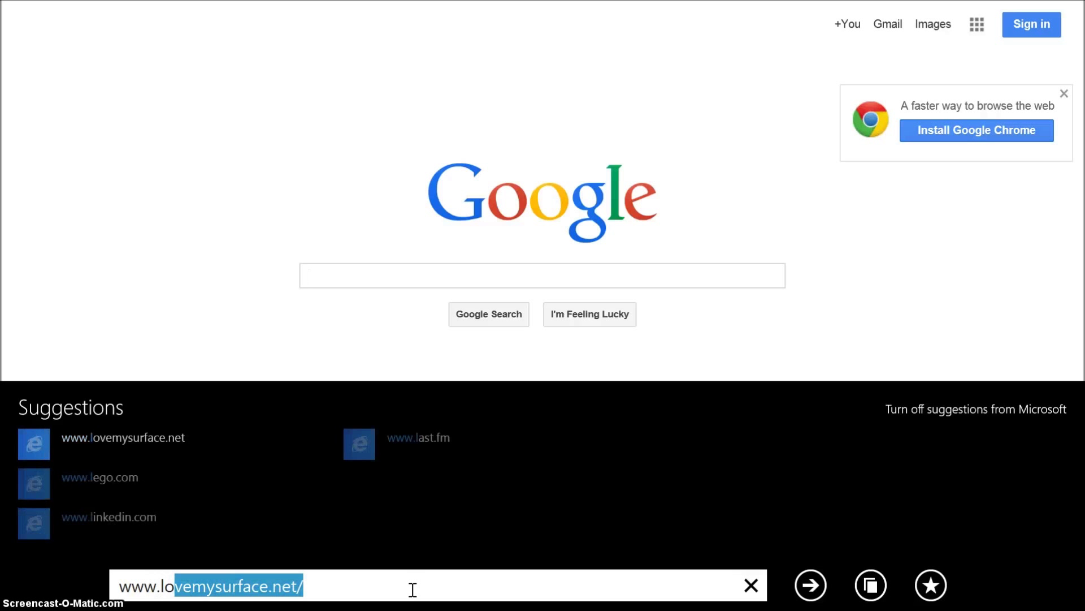
key(Return)
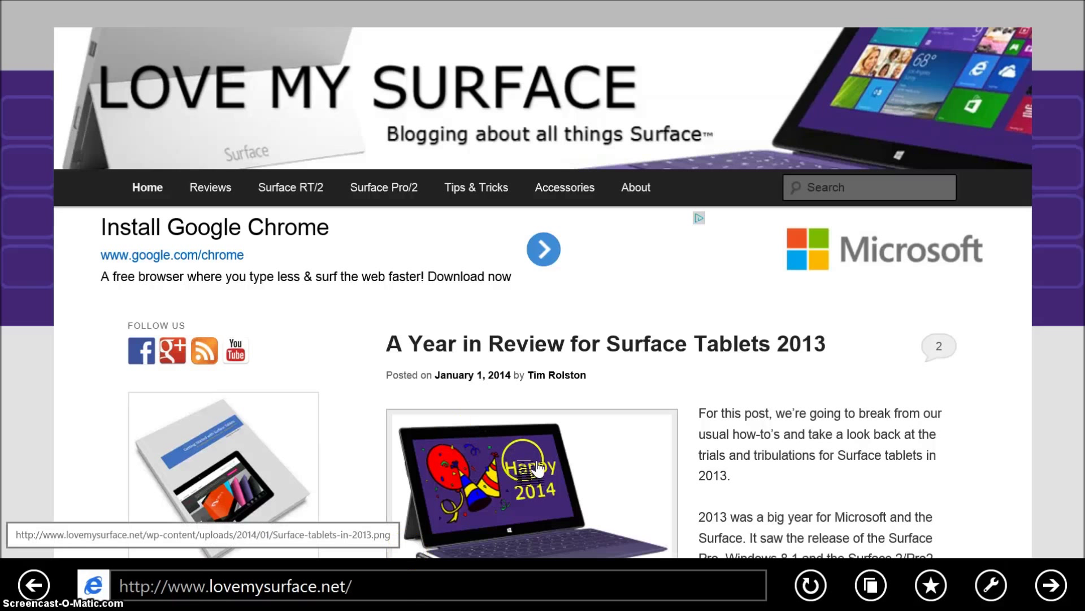
Step: Close the full-screen browser app and bring up desktop Internet Explorer from the taskbar
drag(603, 9, 554, 571)
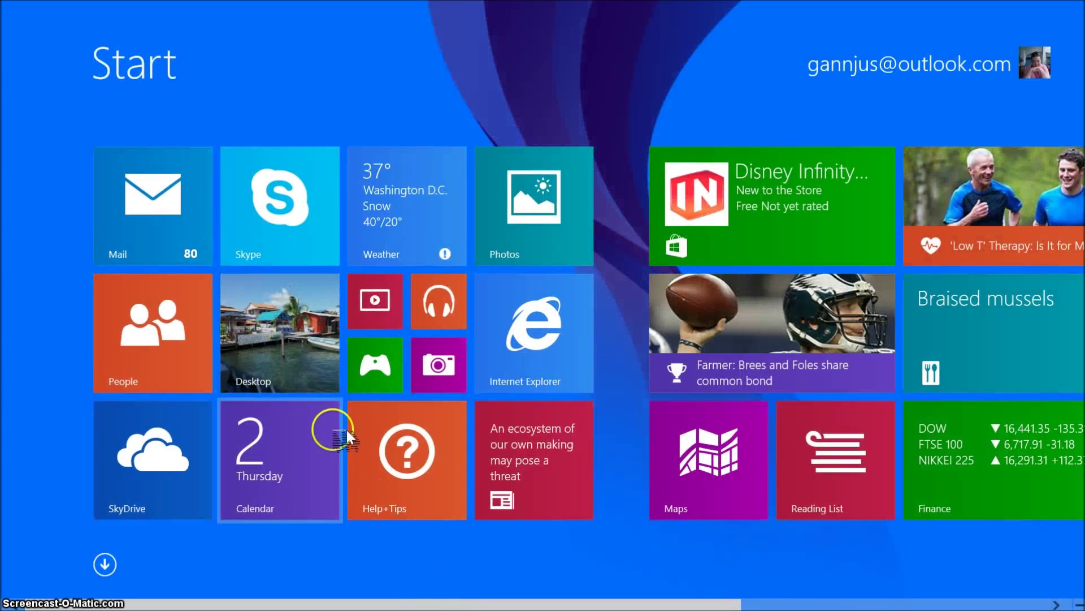
click(317, 362)
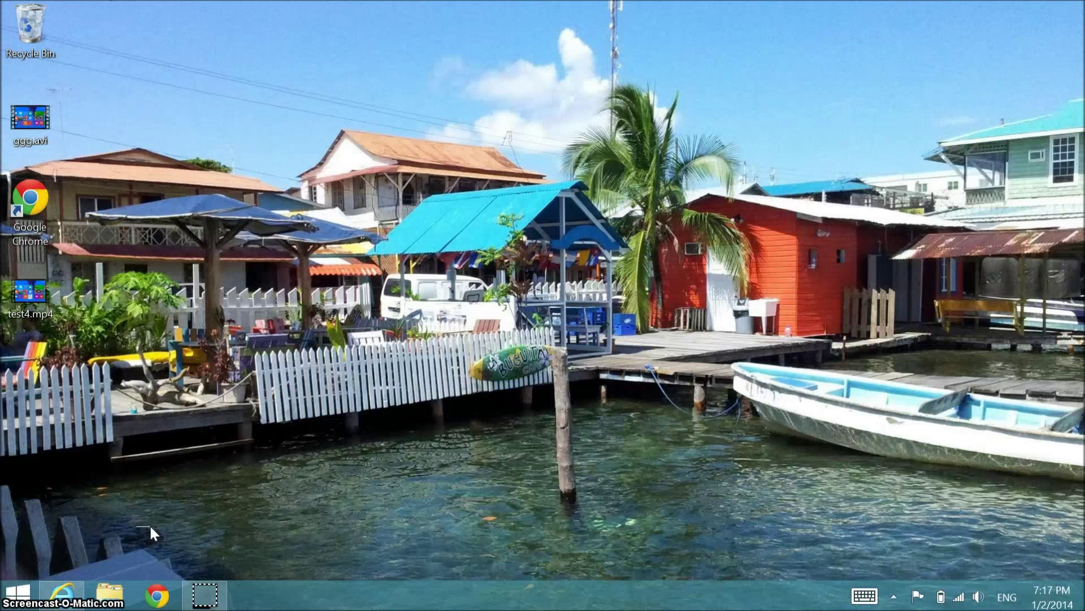
click(78, 598)
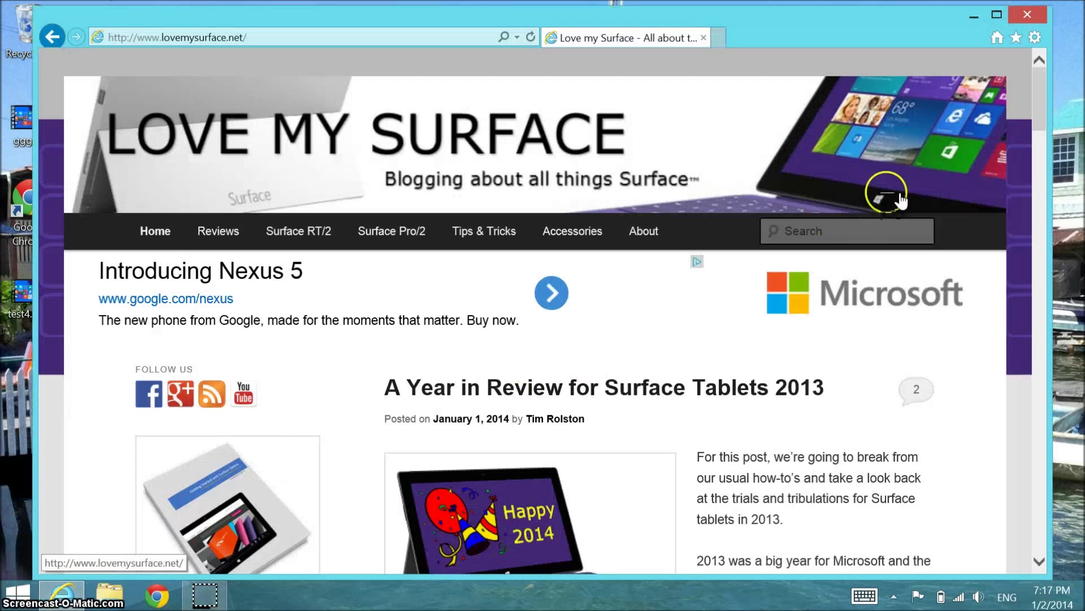
Step: In Internet Options, check 'Delete browsing history on exit' and open the Delete Browsing History choices
click(1035, 37)
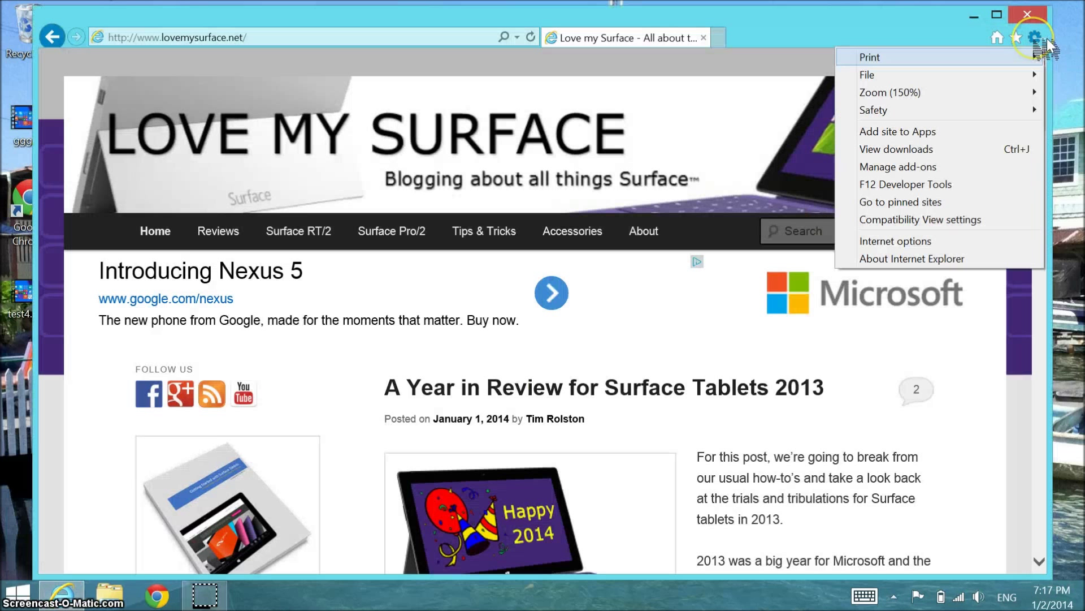
click(959, 247)
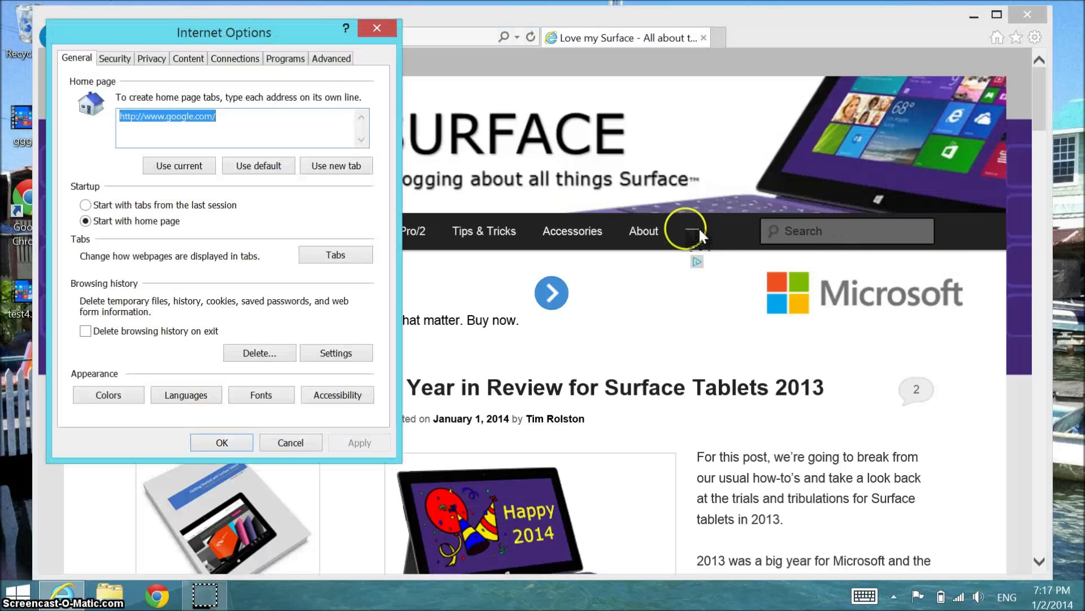
click(86, 331)
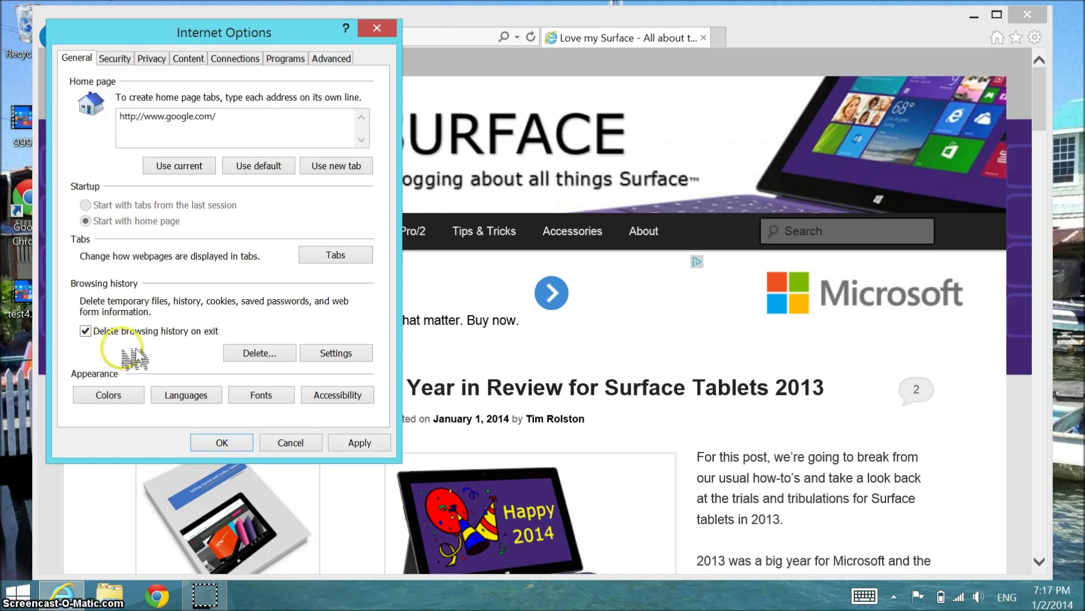
click(262, 353)
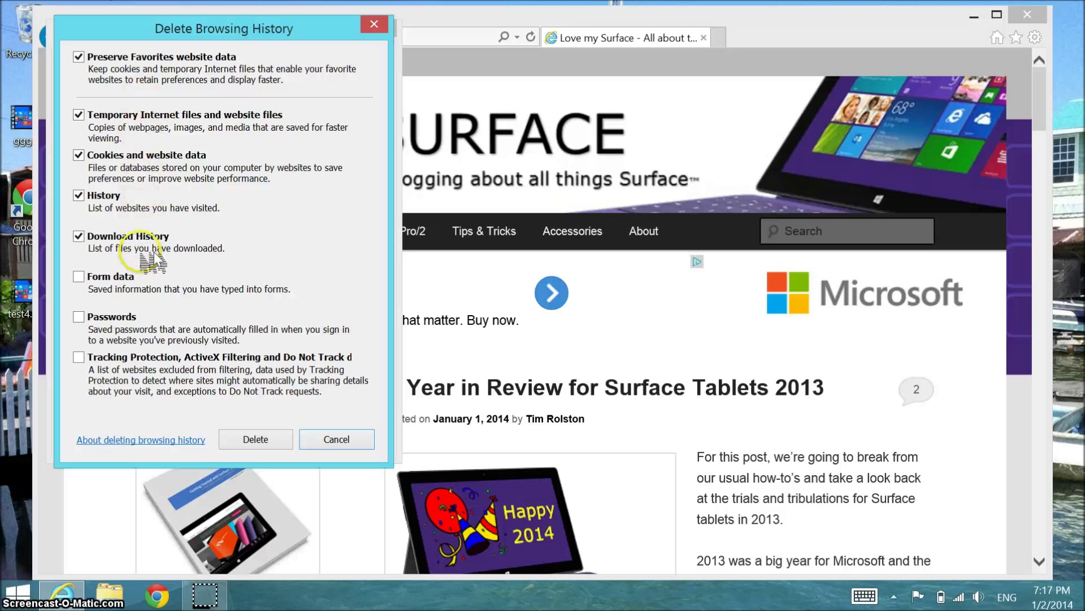
Step: Delete the selected browsing history, apply and close Internet Options, and dismiss the notification
click(258, 440)
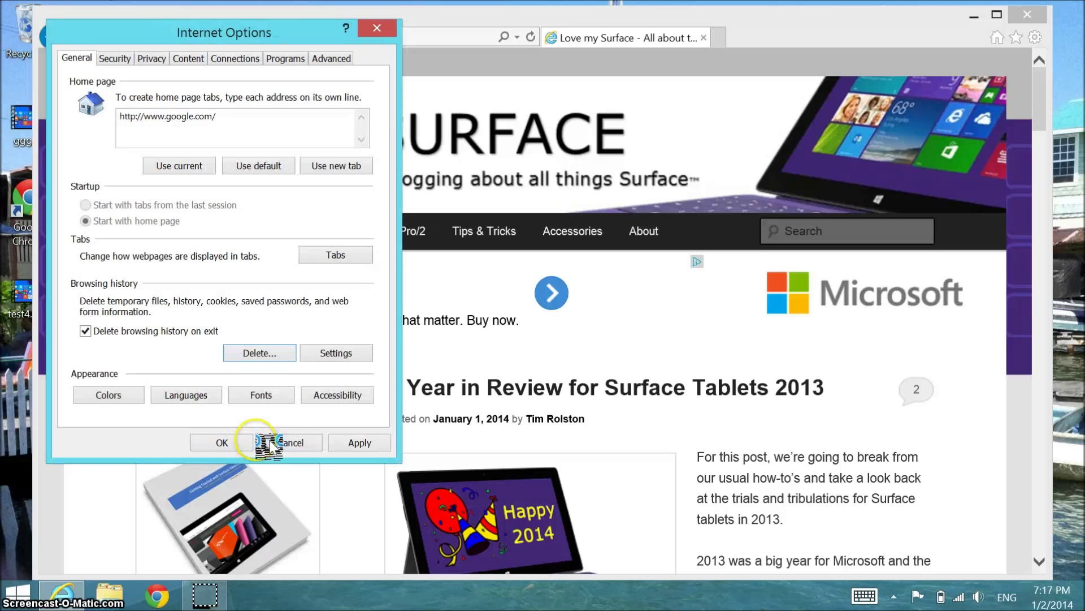
click(361, 446)
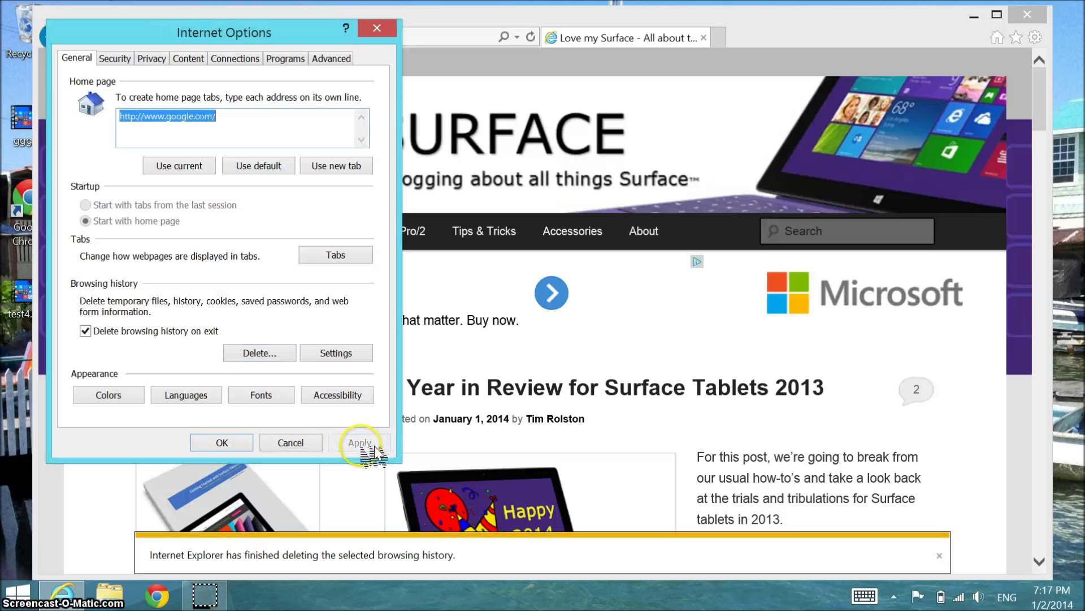
click(226, 443)
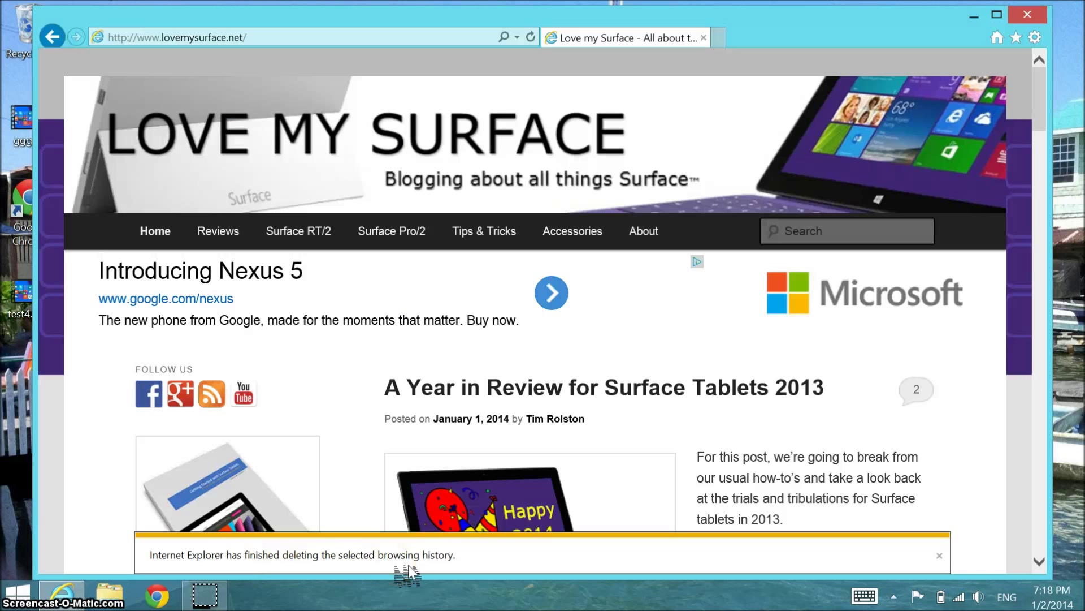
click(940, 555)
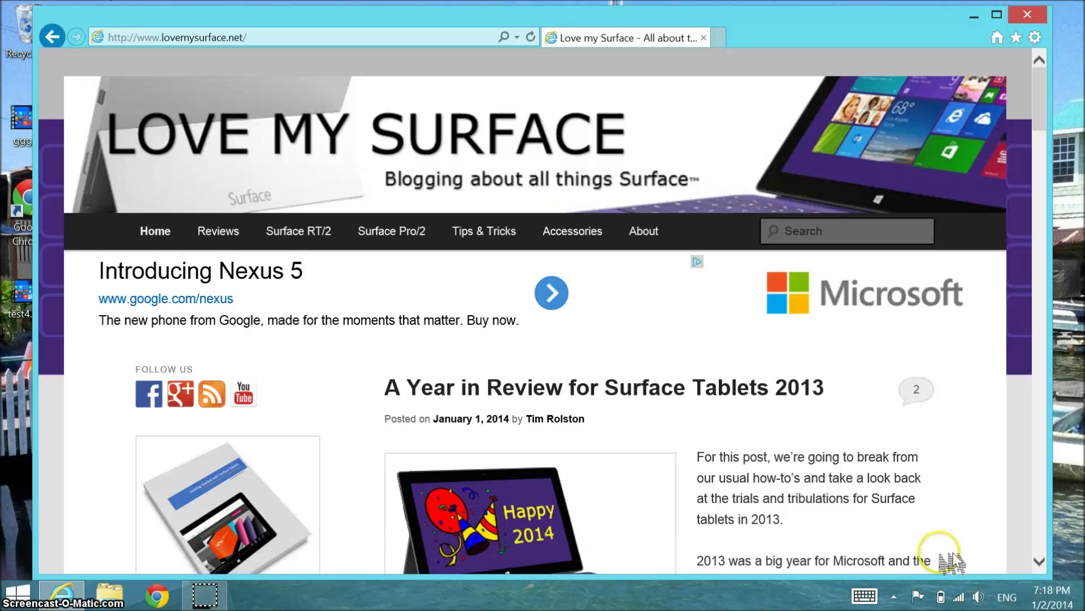
Step: Close desktop Internet Explorer, then launch, close and relaunch the full-screen app from Start
click(1027, 14)
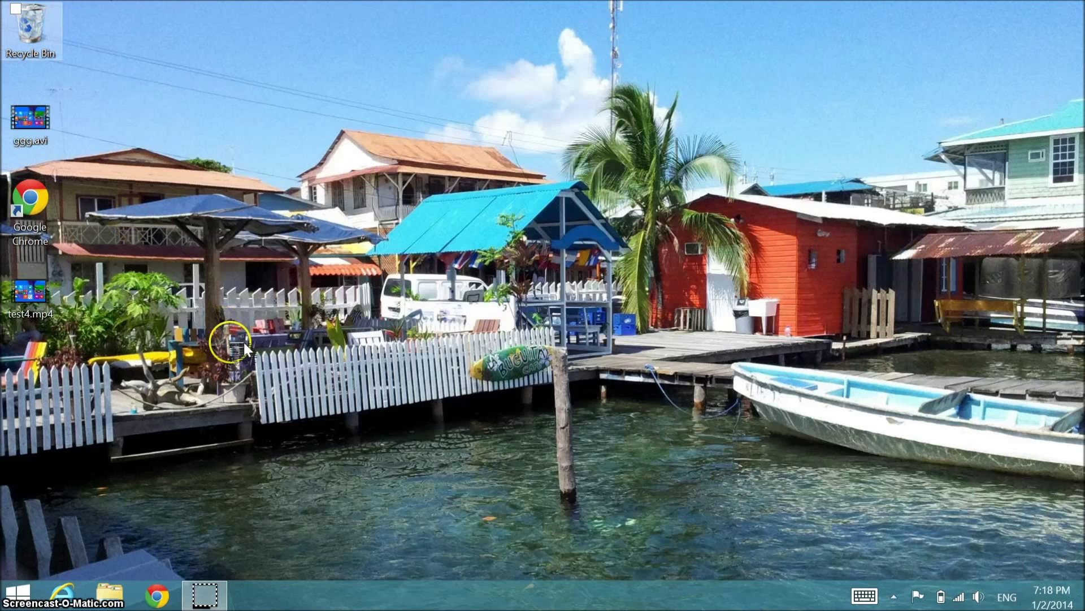
click(17, 593)
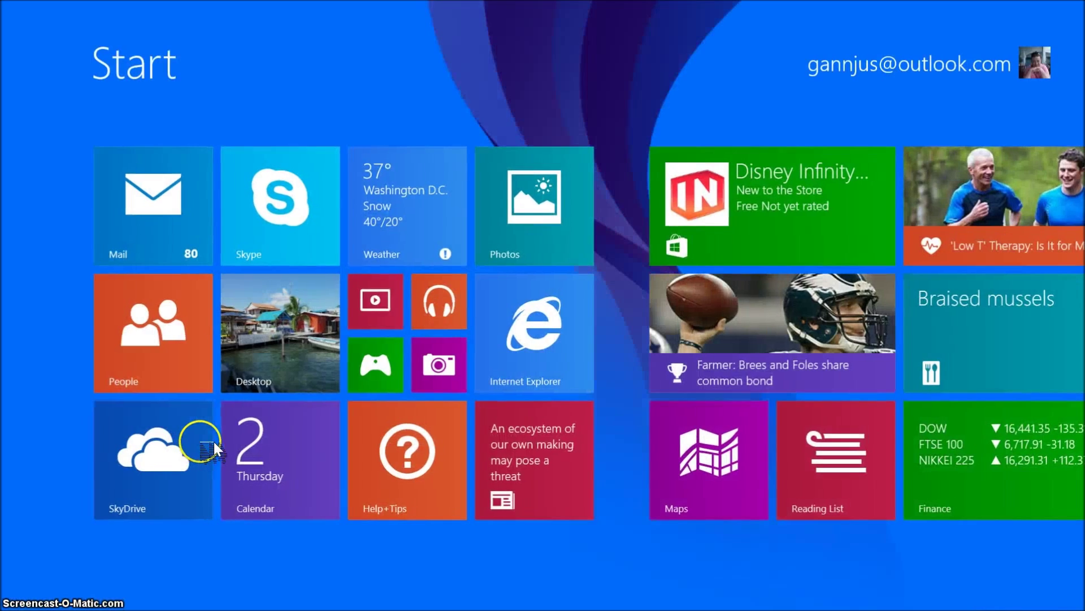
click(582, 325)
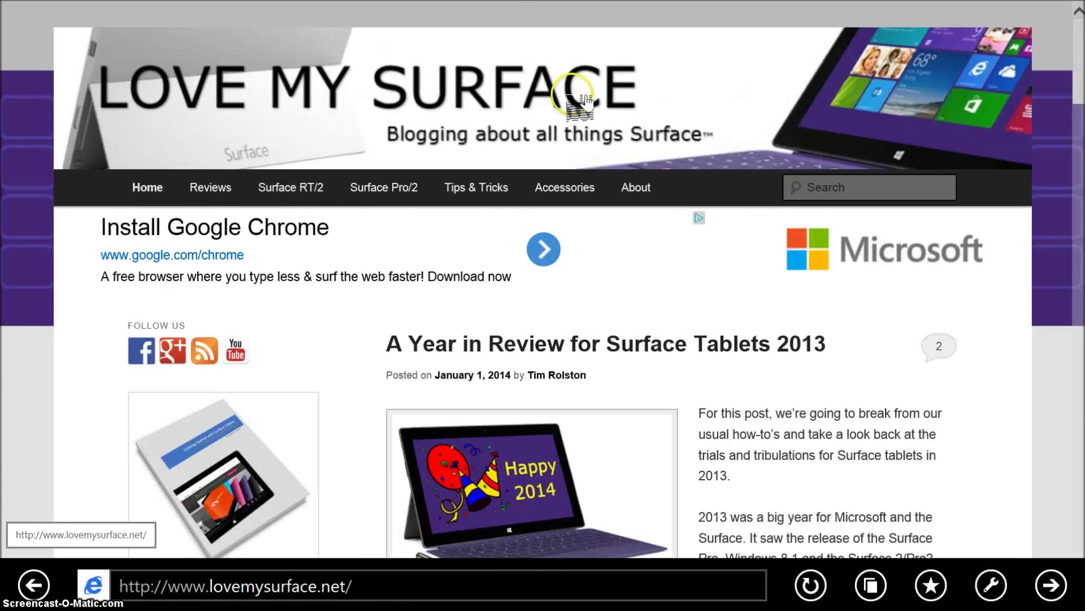
drag(568, 2, 508, 535)
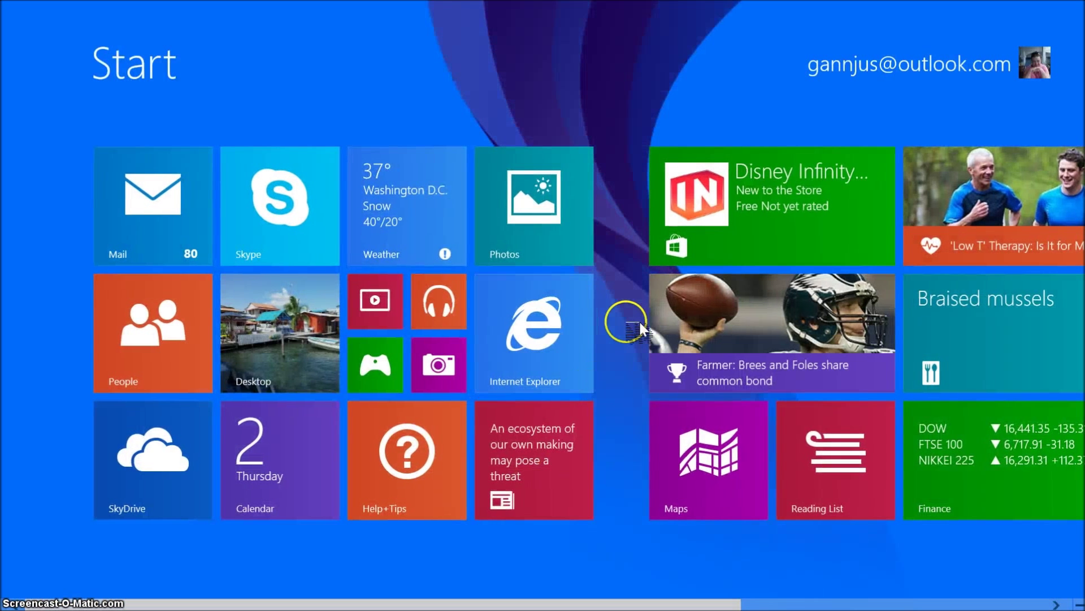
click(548, 348)
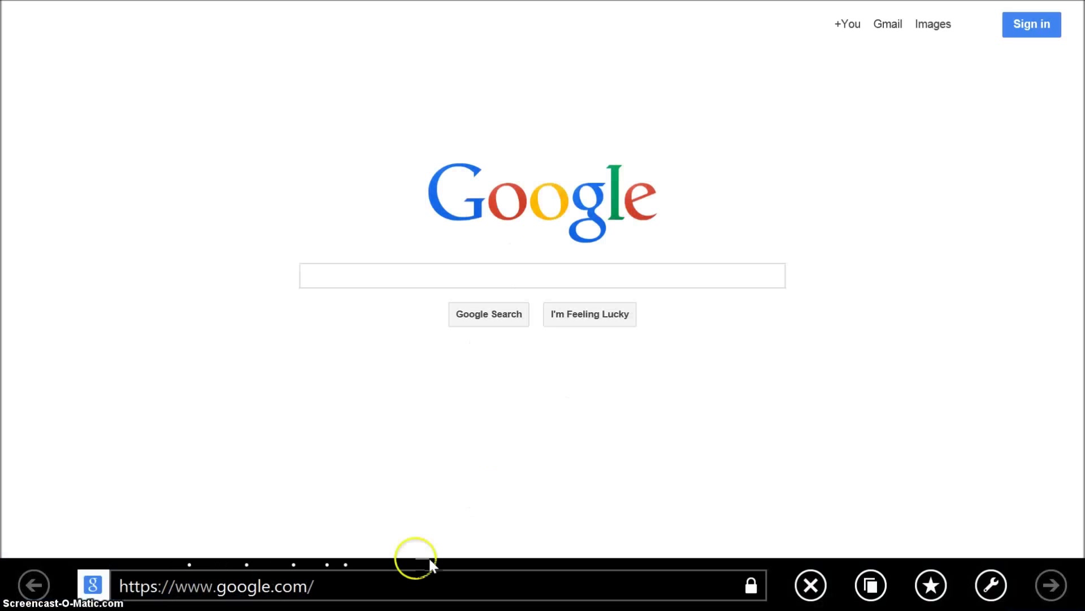
click(398, 588)
text(ww)
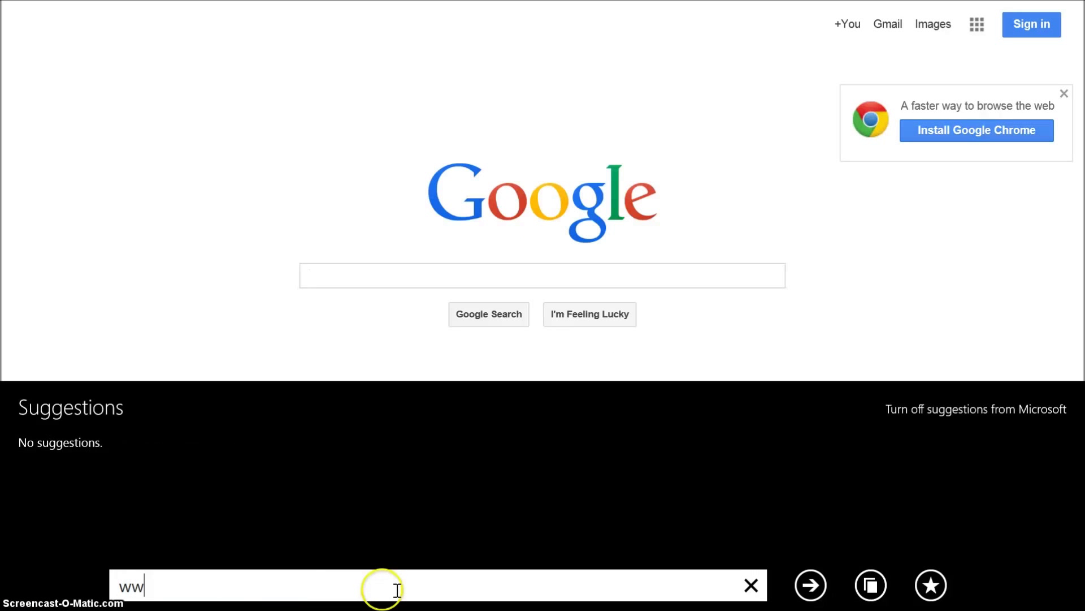
text(w.lovemysurf)
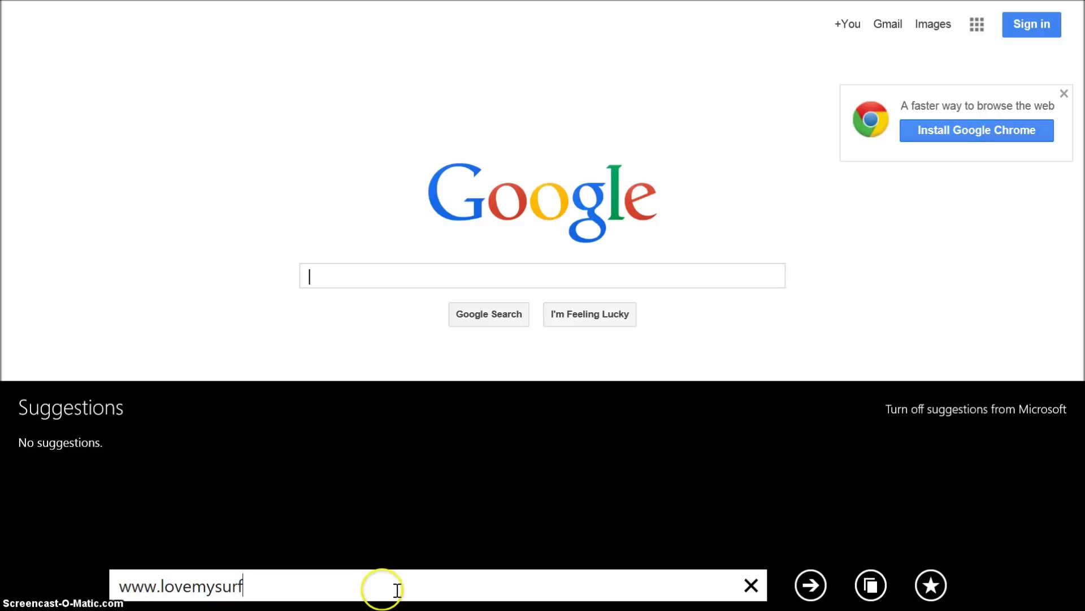
text(ace.net)
key(Return)
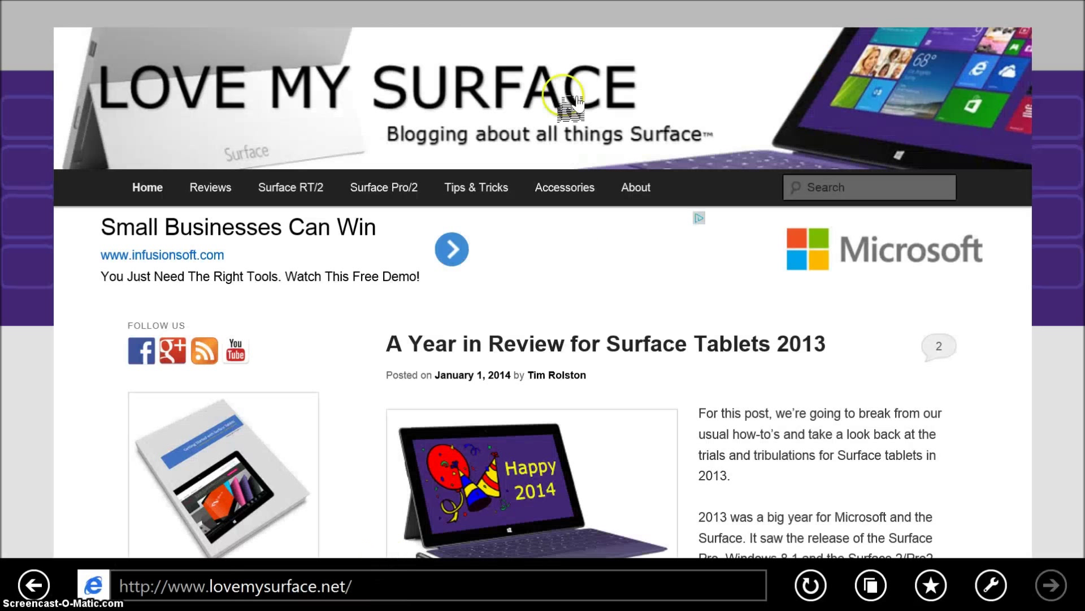
Step: Relaunch full-screen Internet Explorer, enter 'lo' to accept the autofilled lovemysurface.net address, then return to Start
drag(537, 2, 535, 601)
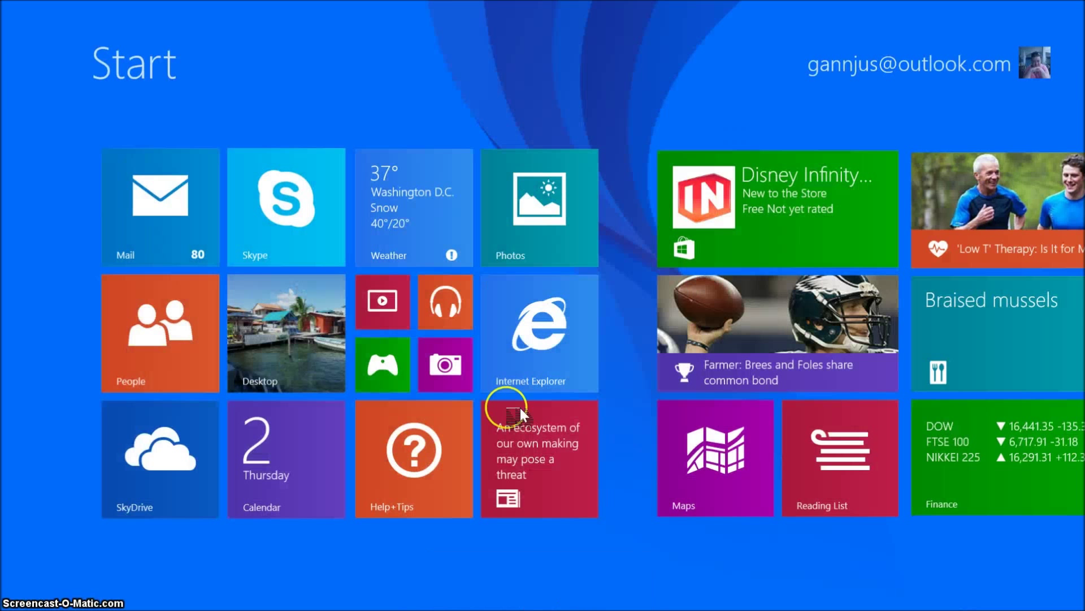
click(541, 364)
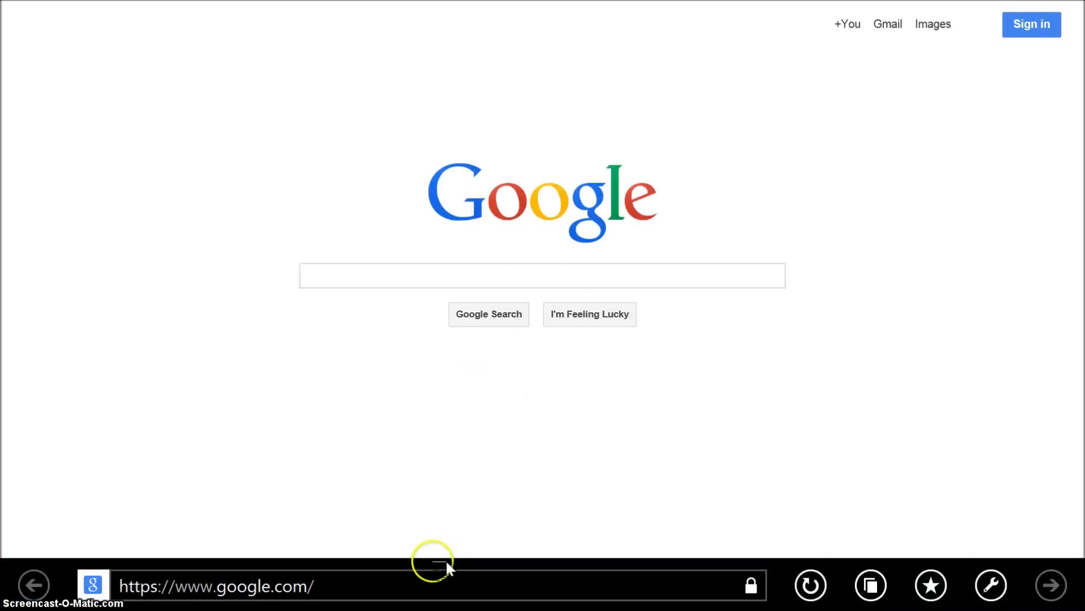
click(434, 584)
text(lo)
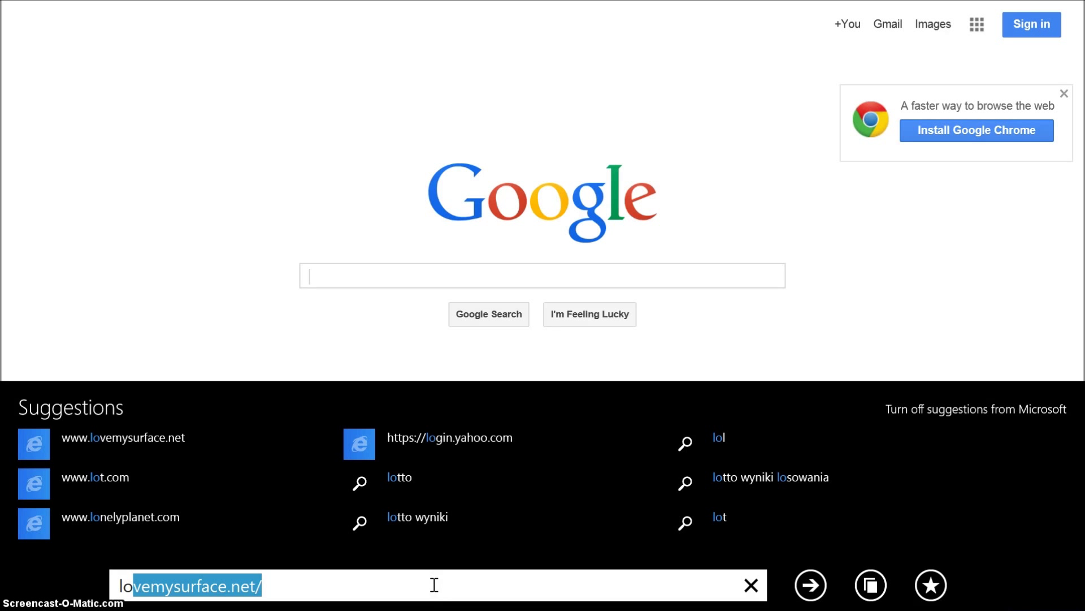
key(Return)
click(363, 162)
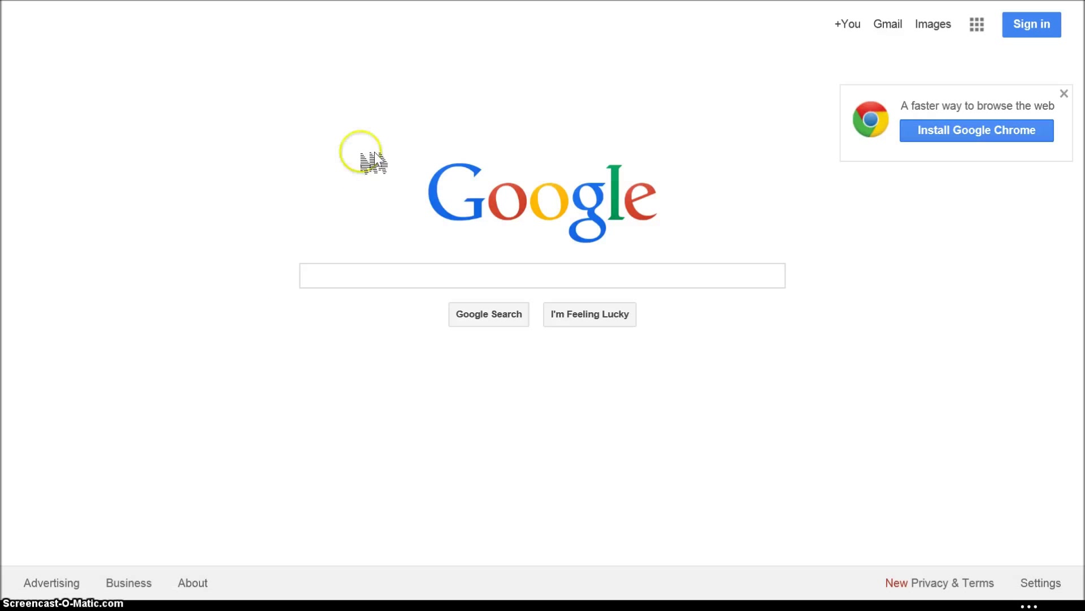
key(super)
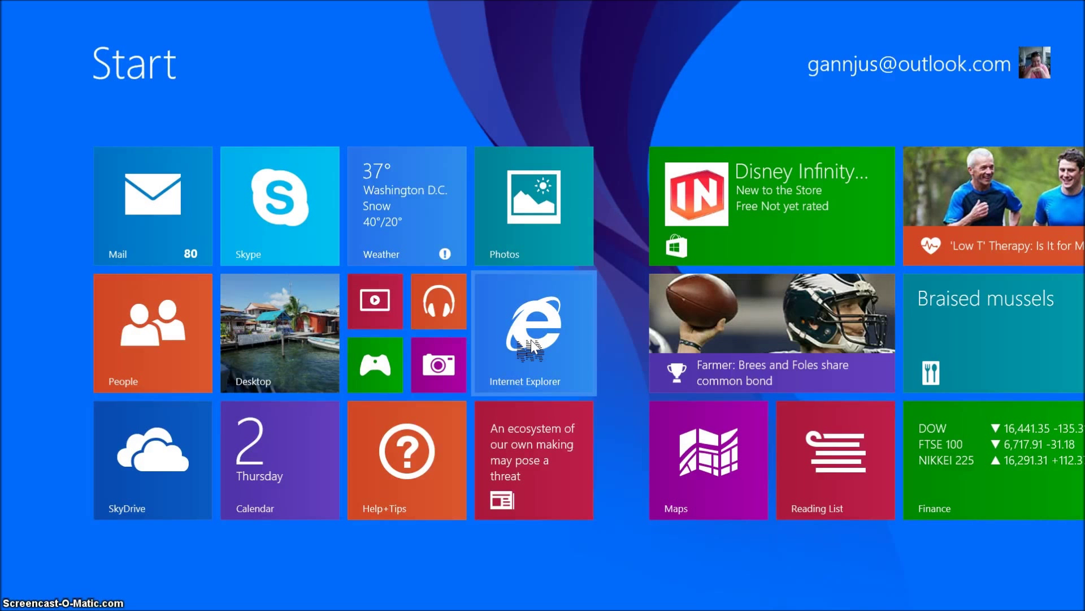
click(531, 346)
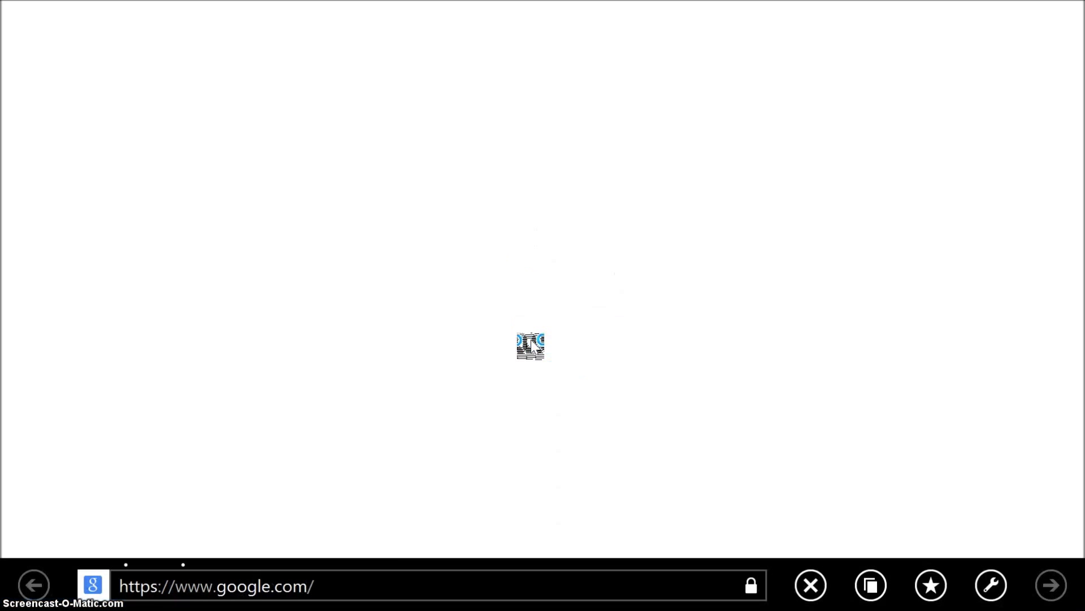
click(467, 463)
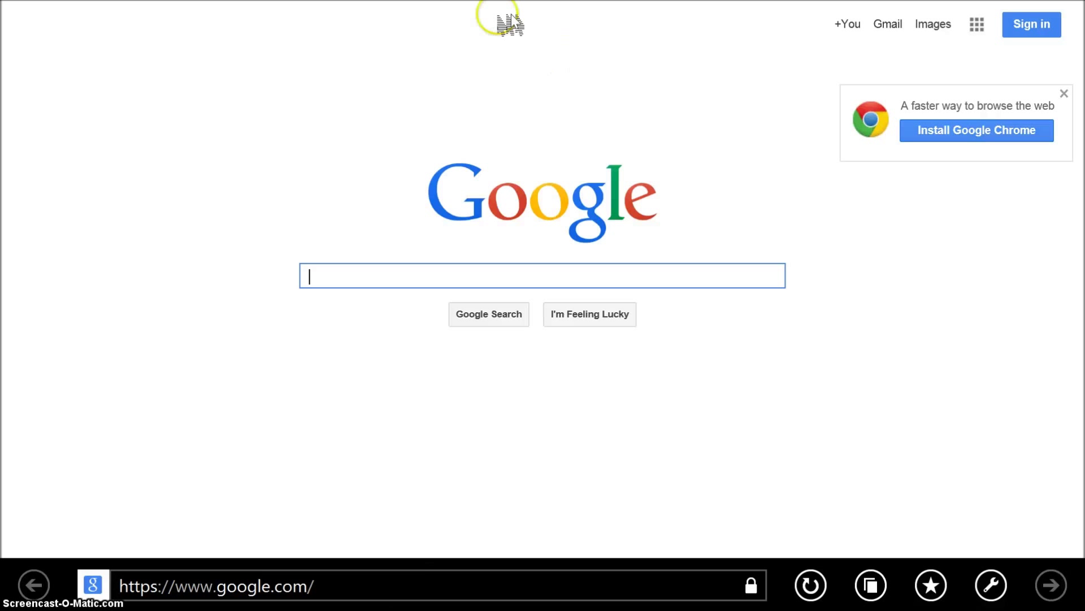
drag(468, 7, 456, 492)
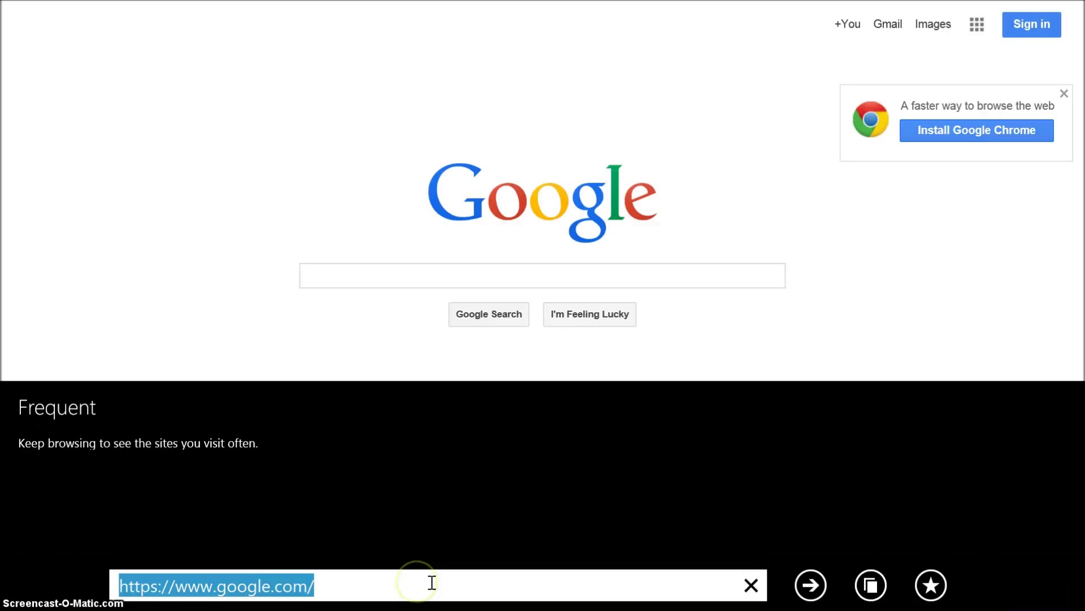
text(love)
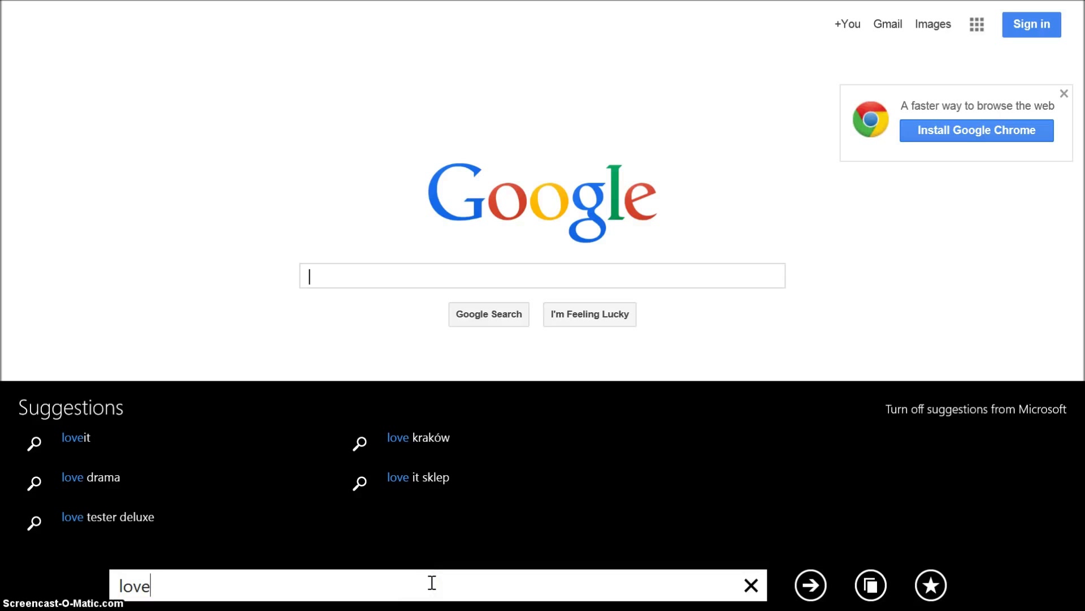
click(498, 300)
click(388, 186)
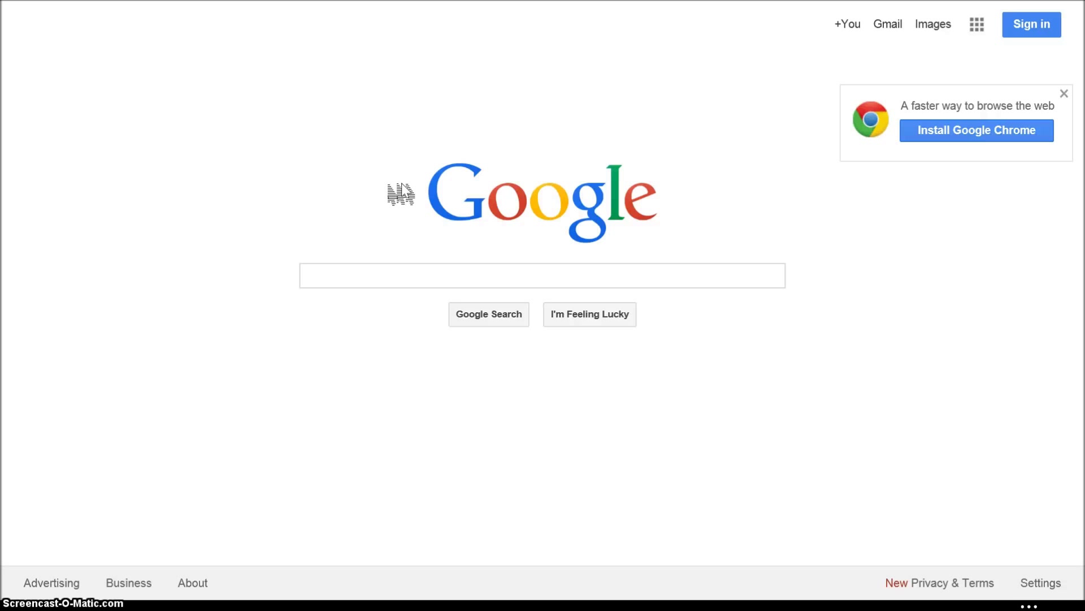
drag(591, 17, 507, 555)
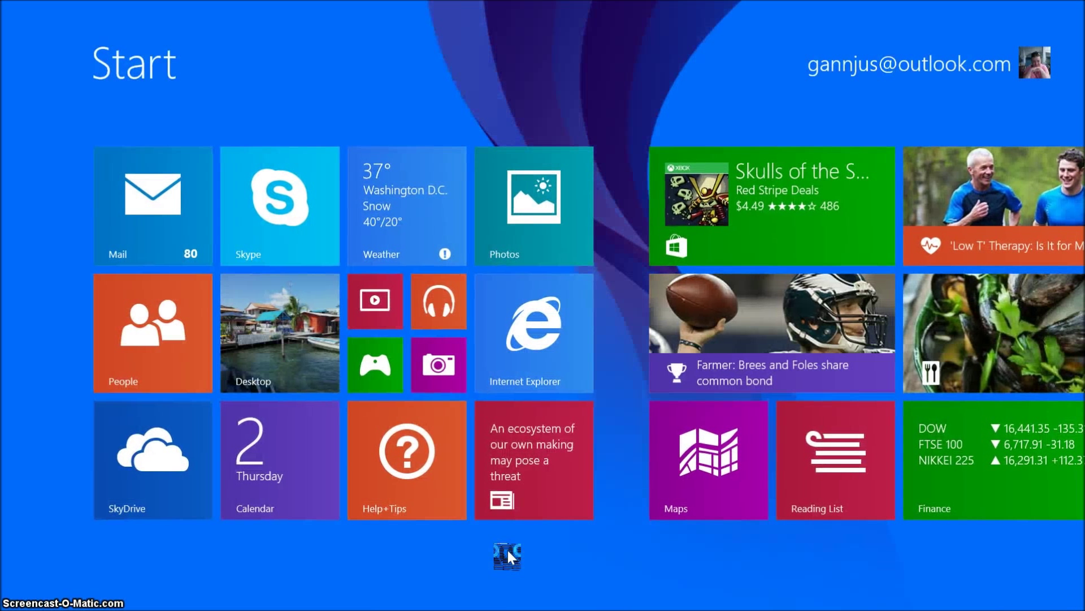